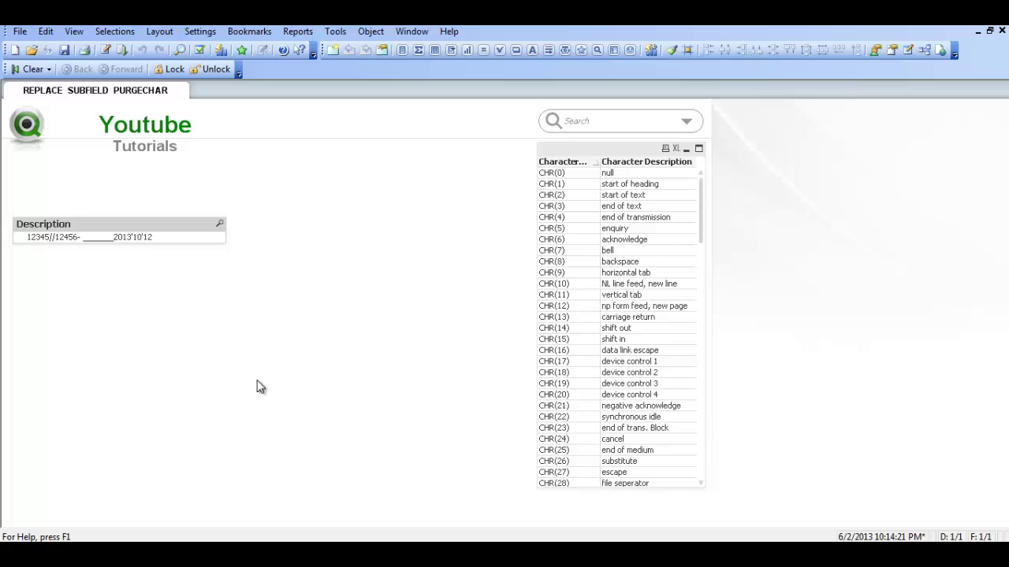
Open the load script and copy the Description field name from line 2.
click(332, 362)
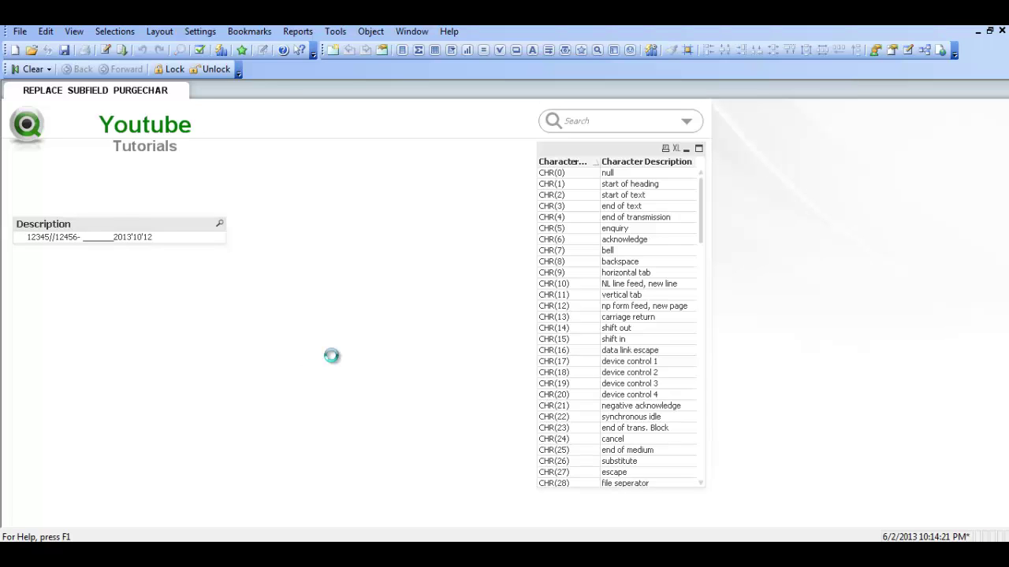
key(ctrl+e)
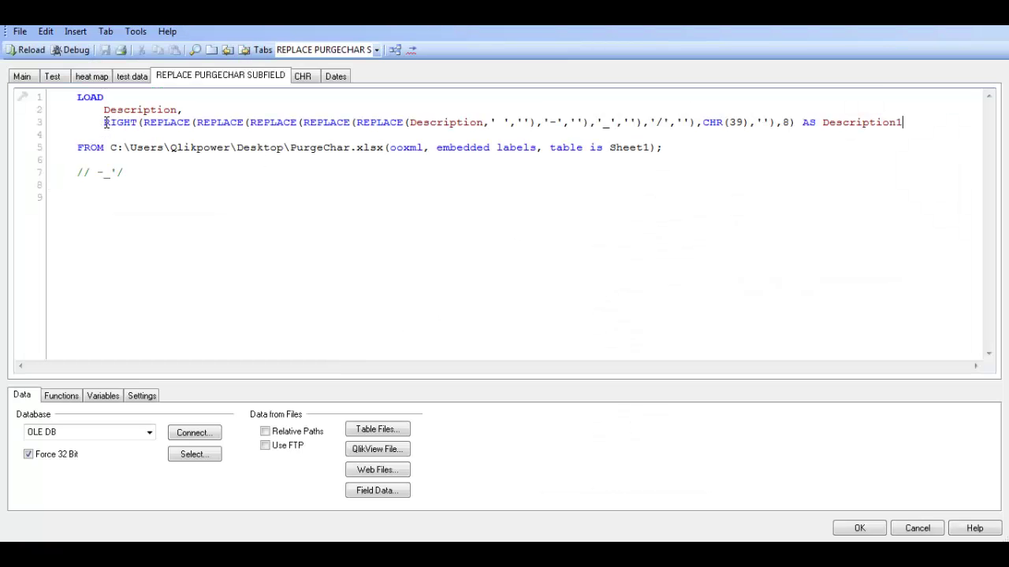
drag(103, 123, 873, 130)
click(913, 124)
key(Return)
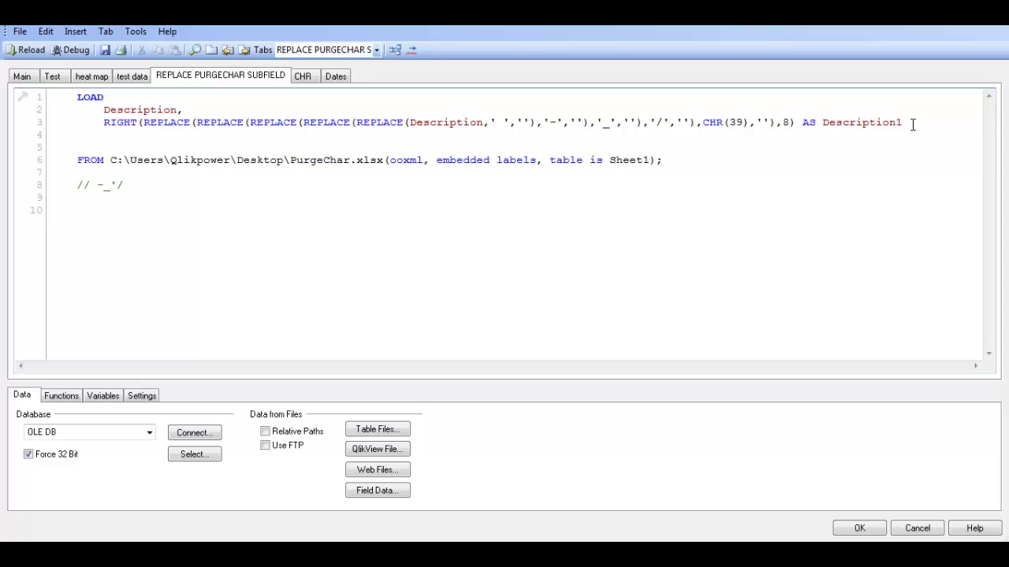
text(dESCR)
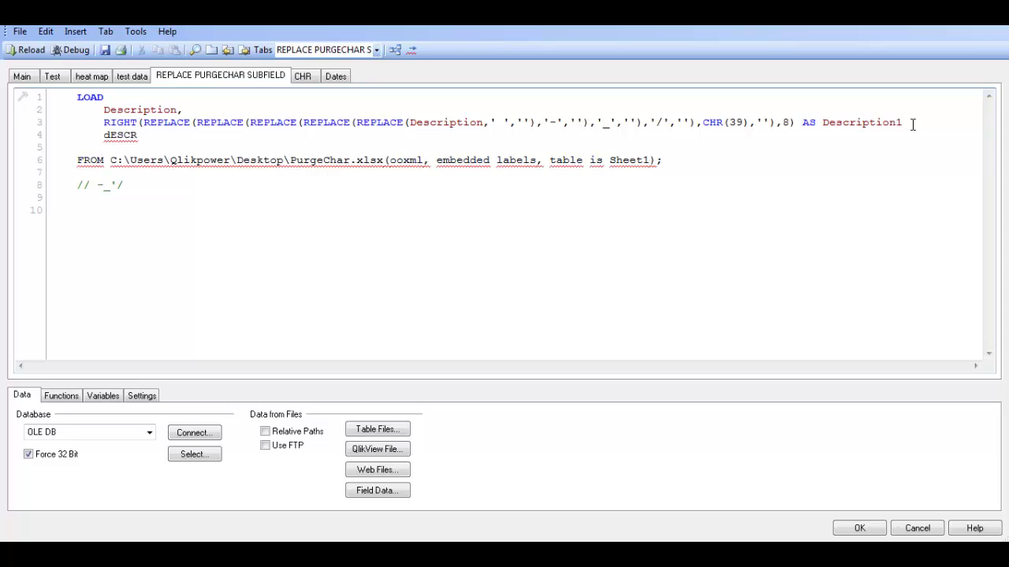
text(IPTION)
key(BackSpace)
key(BackSpace)
key(BackSpace)
key(BackSpace)
key(BackSpace)
key(BackSpace)
key(BackSpace)
key(BackSpace)
key(BackSpace)
key(BackSpace)
key(BackSpace)
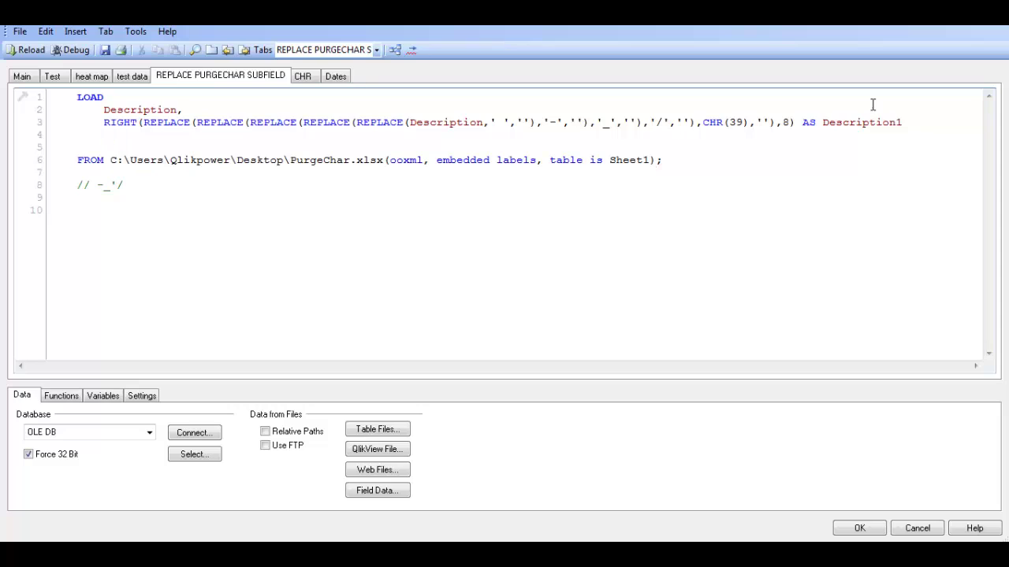
double_click(148, 108)
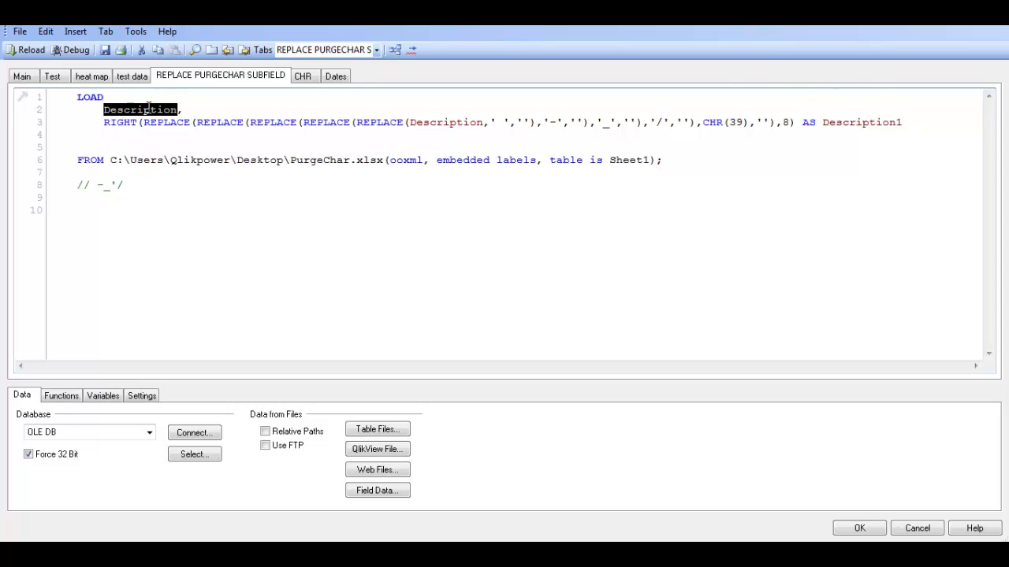
key(ctrl+c)
Add a comma after Description1, add a new line 'SUBFIELD(Description', and close the editor.
click(919, 122)
text(,)
key(Return)
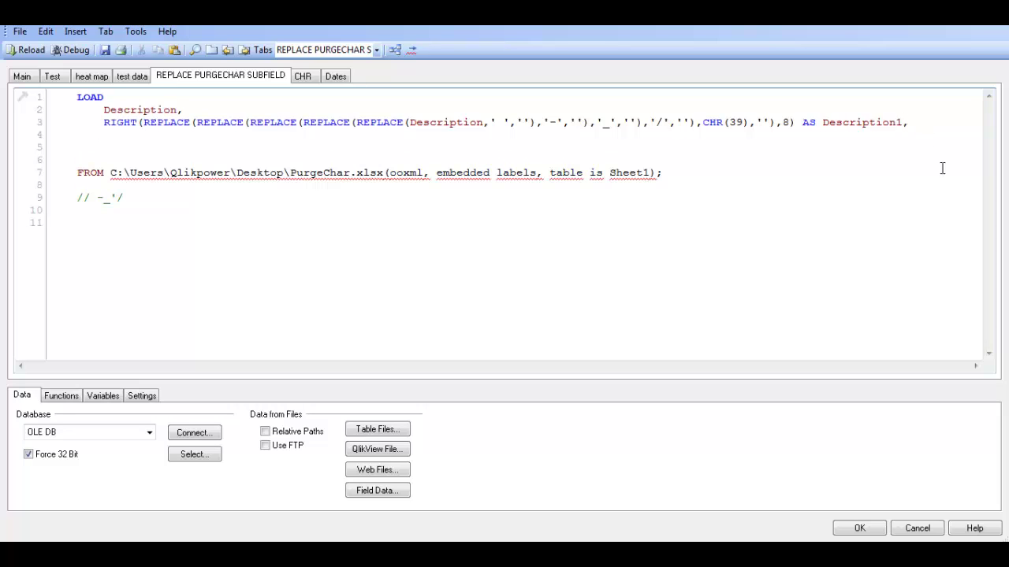
key(ctrl+v)
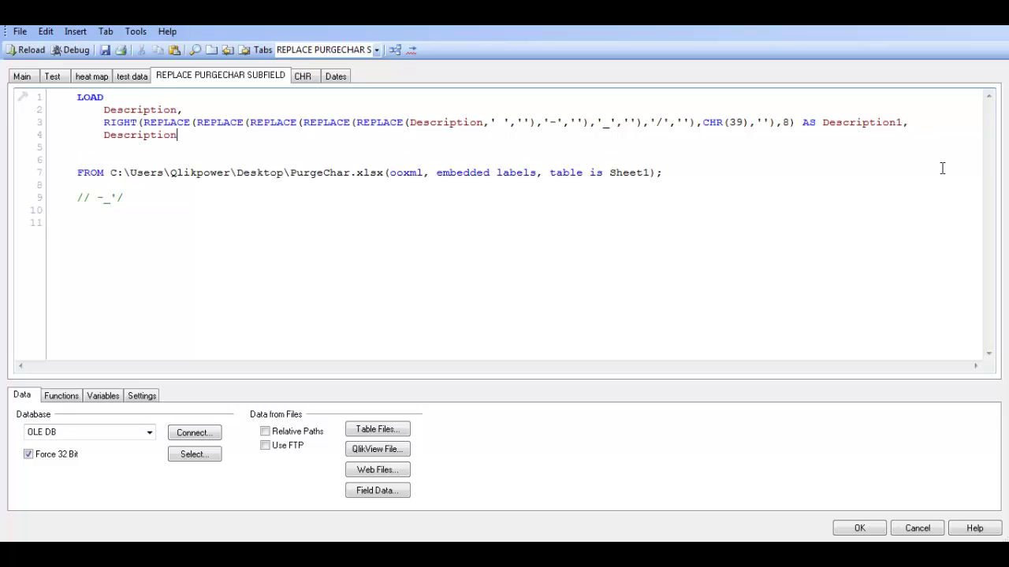
click(104, 138)
text(SUBFIELD)
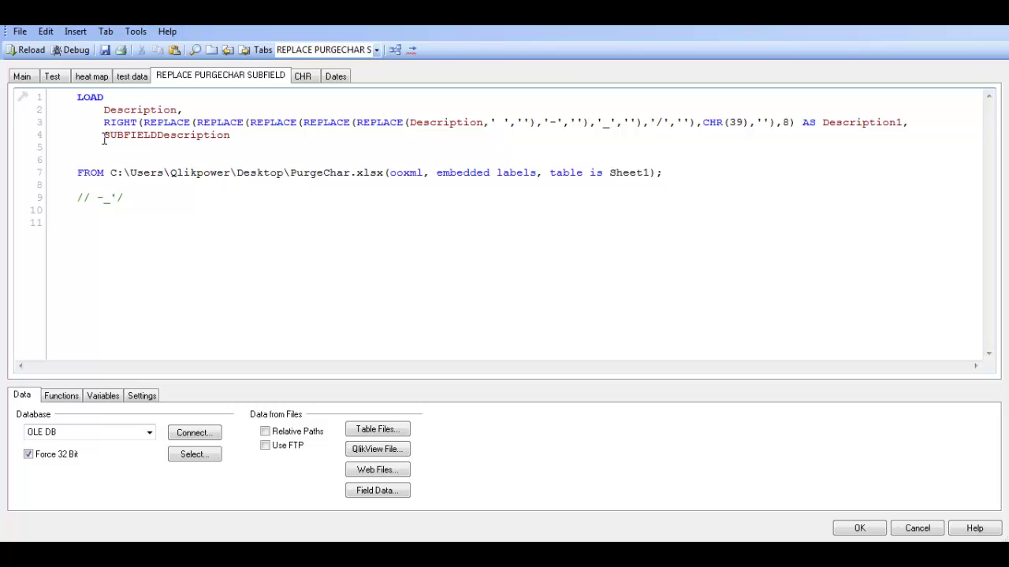
text(()
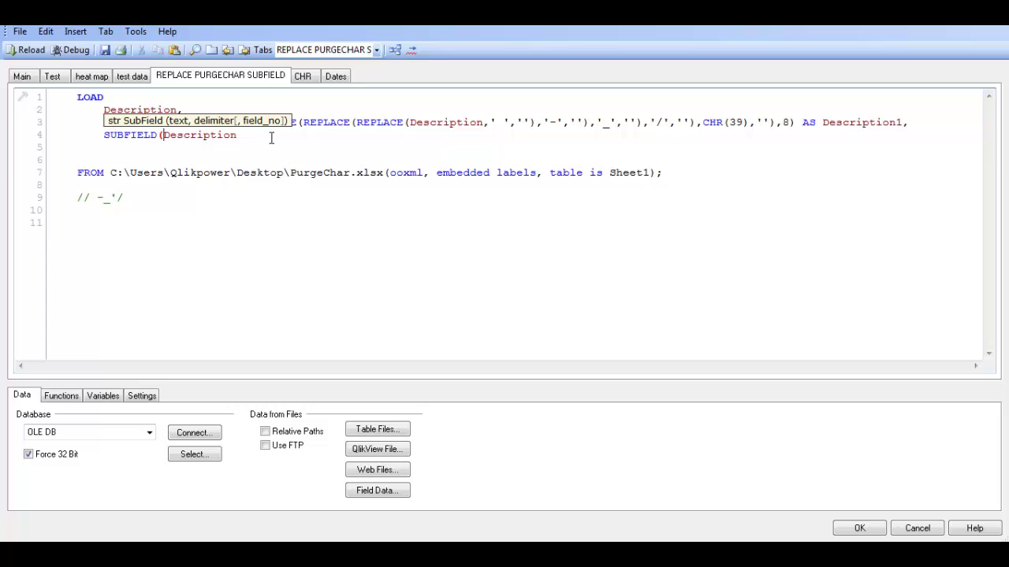
click(859, 530)
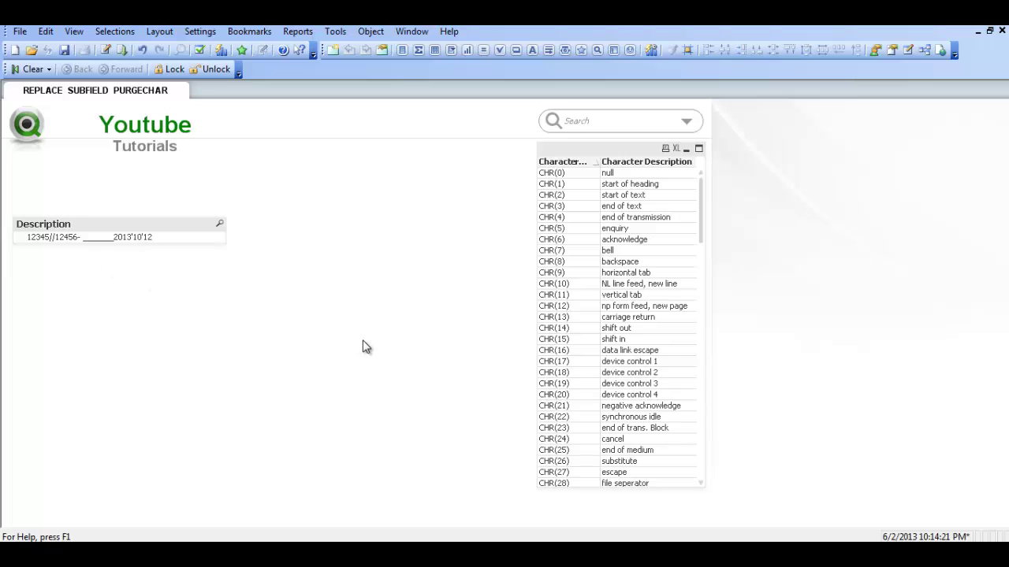
Reopen the load script with Ctrl+E to show the unfinished SUBFIELD(Description line.
key(ctrl+e)
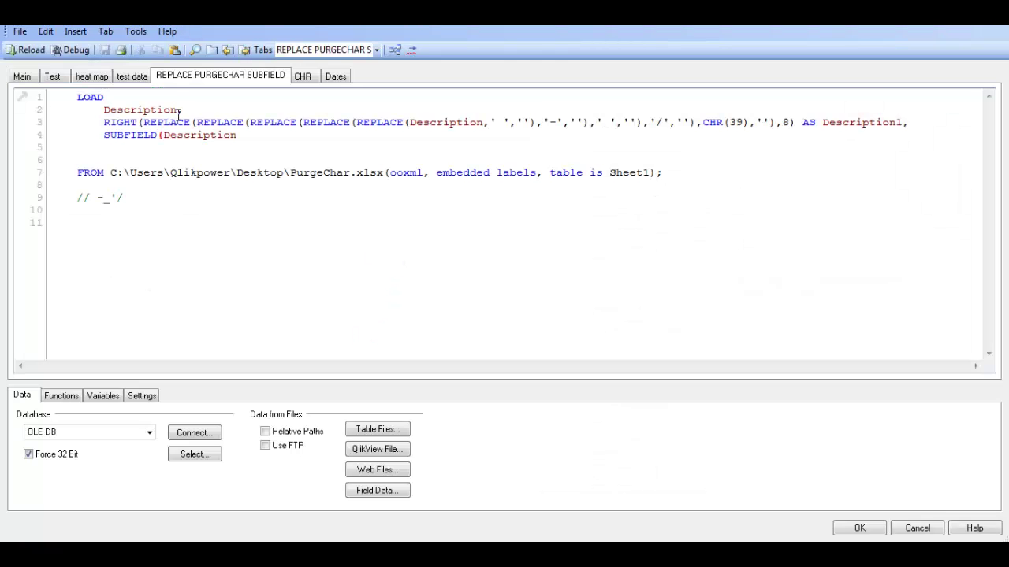
Complete line 4 as SUBFIELD(Description,'___',2) AS D2 and reload the data.
click(239, 136)
text(,)
text('')
text(__)
text(_____')
text(,)
text(2)
click(870, 528)
text() AS)
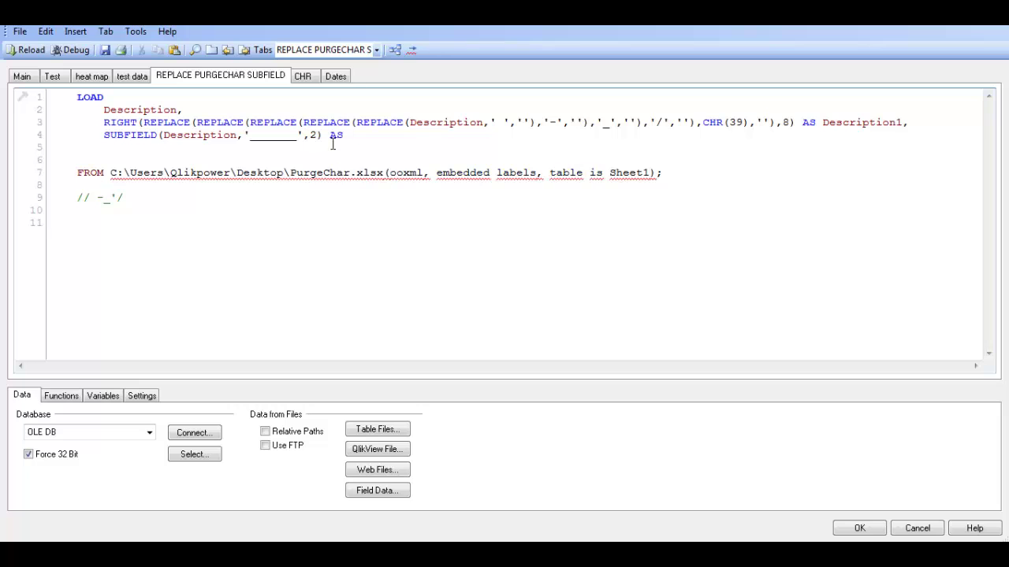
text( D2)
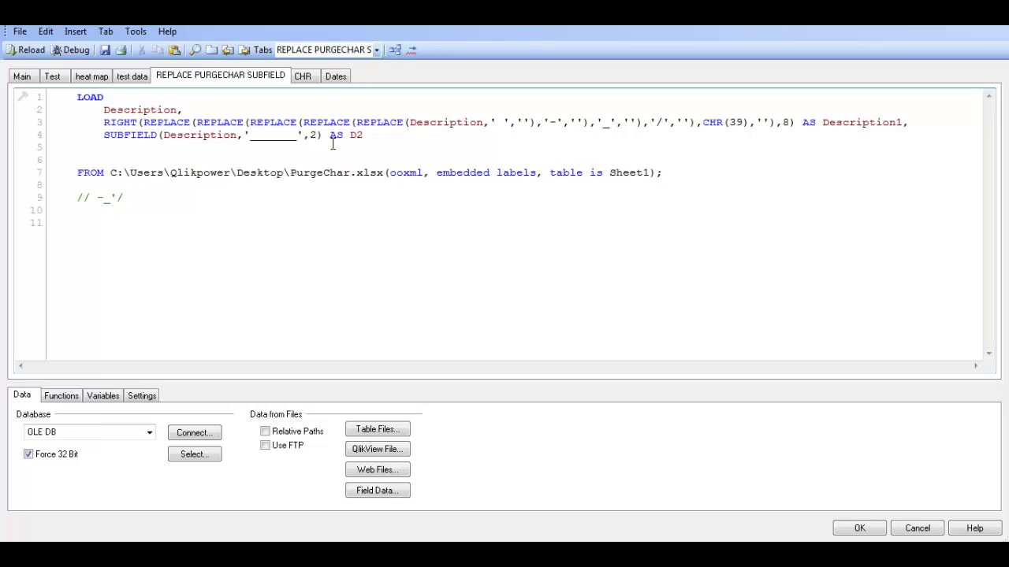
key(ctrl+r)
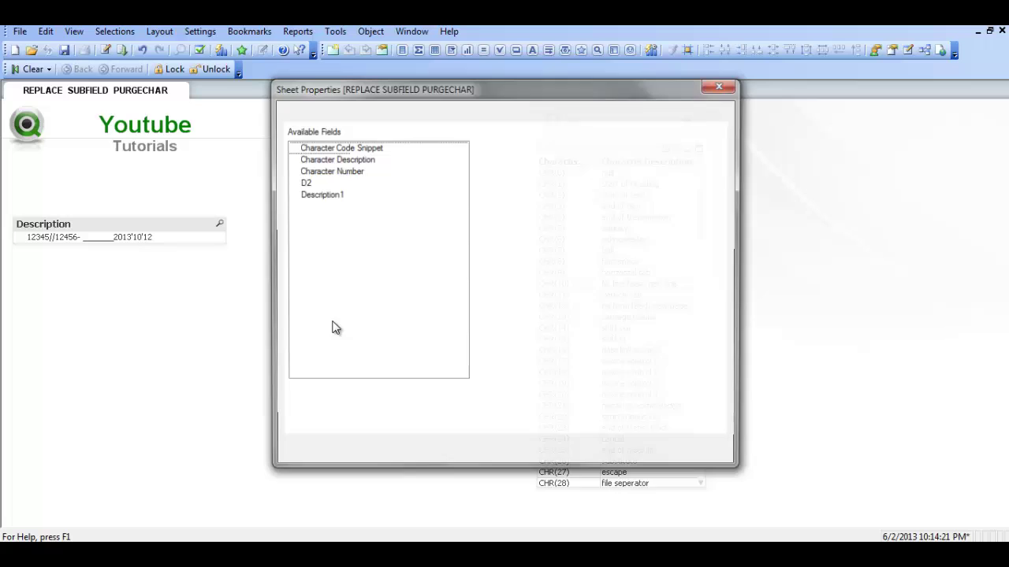
Add a new list box to the sheet that displays the D2 field.
click(525, 453)
right_click(153, 246)
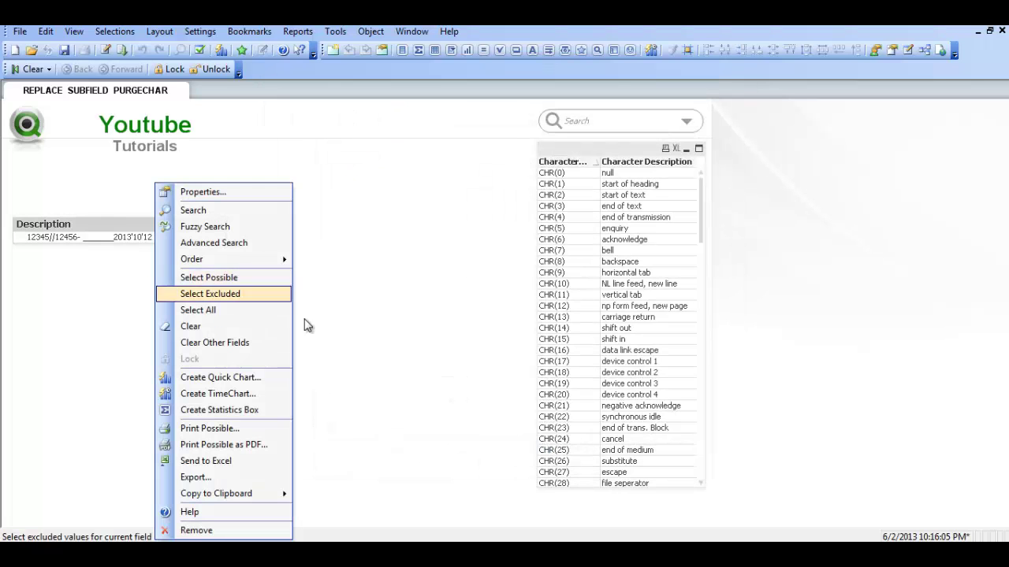
click(376, 306)
right_click(324, 238)
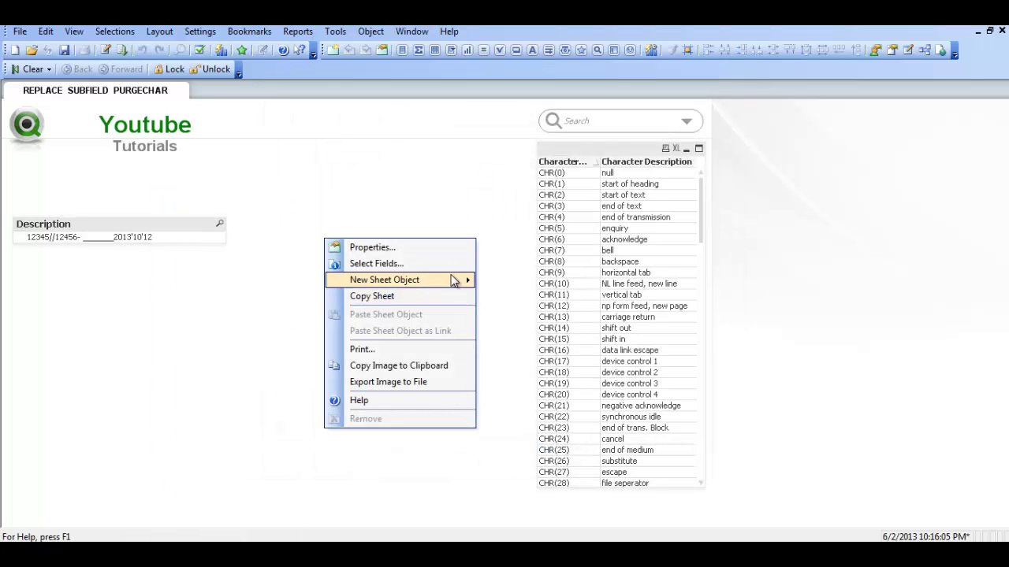
mouse_move(470, 280)
click(518, 281)
click(395, 183)
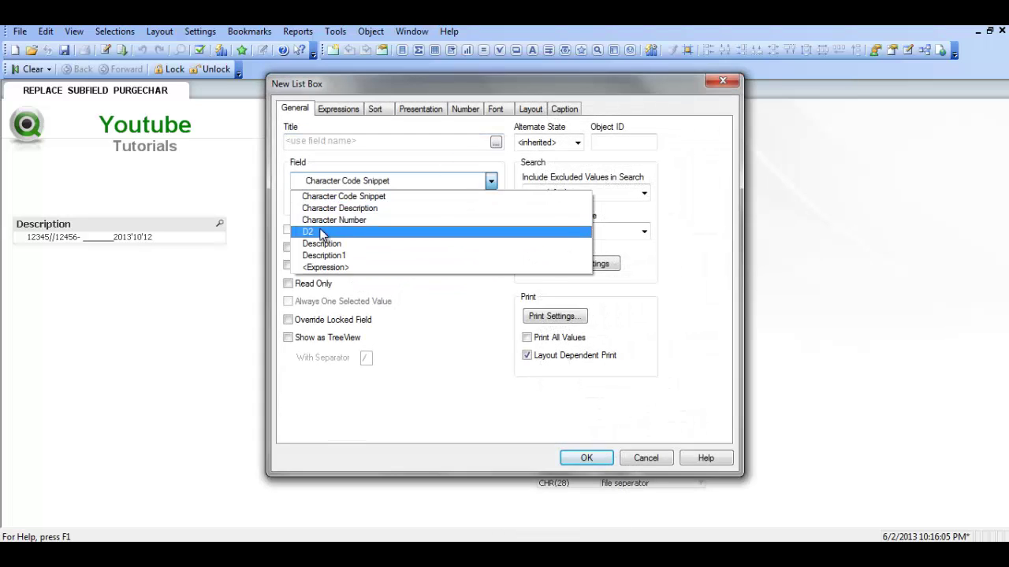
click(319, 232)
click(583, 458)
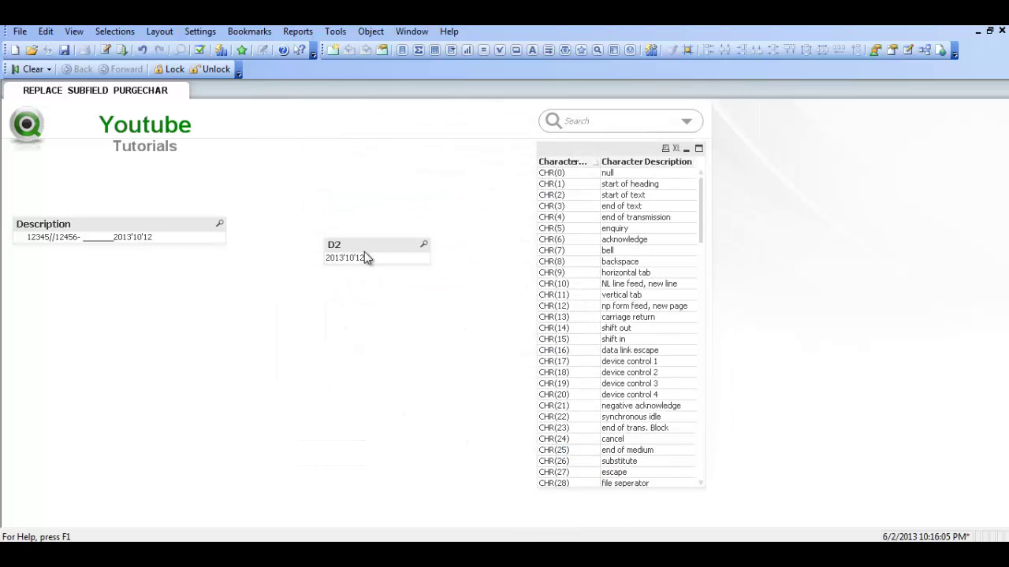
Move the D2 list box just below the Description list box and open its options.
drag(367, 249, 152, 255)
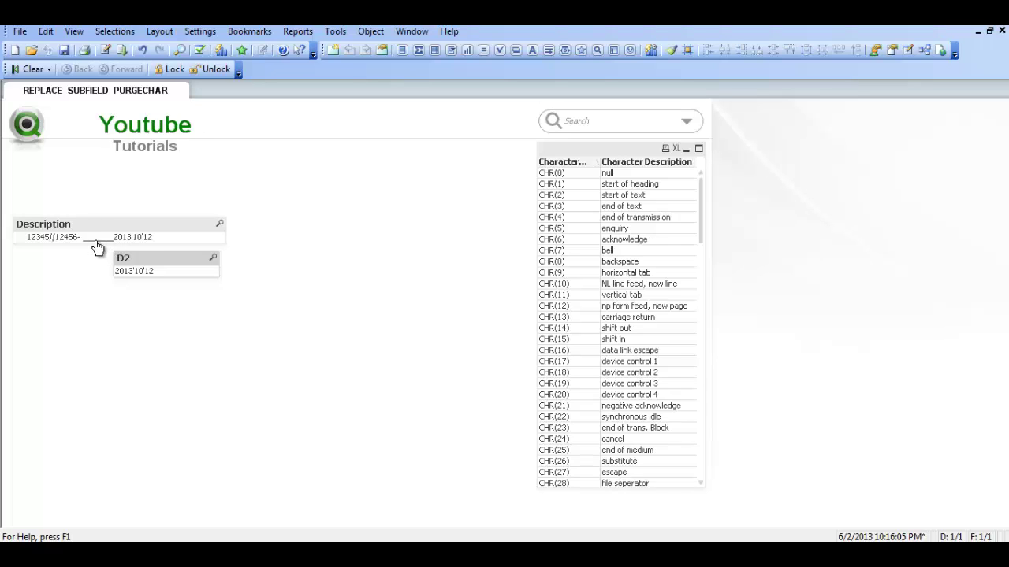
right_click(161, 266)
click(438, 285)
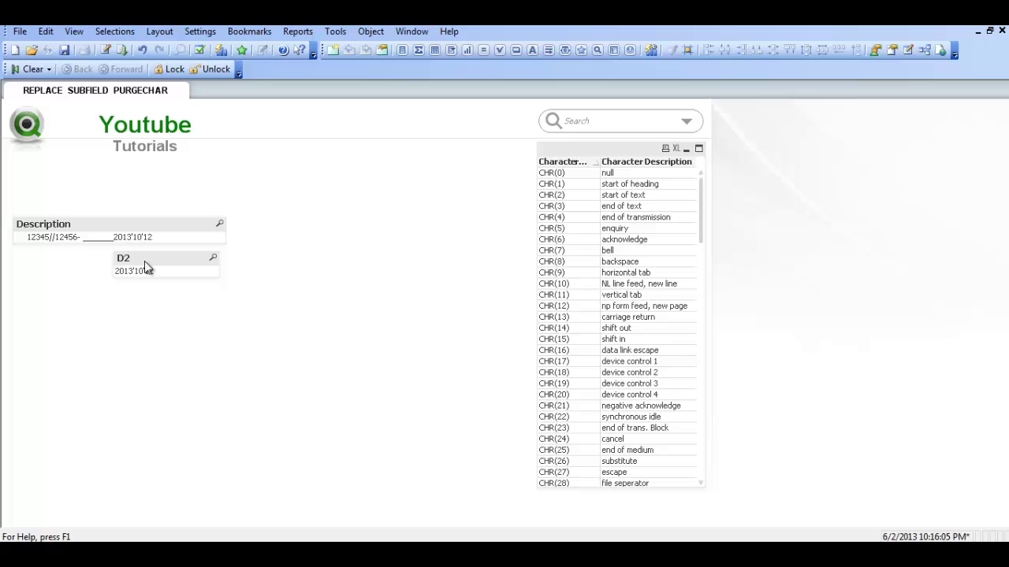
Wrap line 4's SUBFIELD call in REPLACE(...,CHR(39),'') to strip apostrophes from D2.
key(ctrl+e)
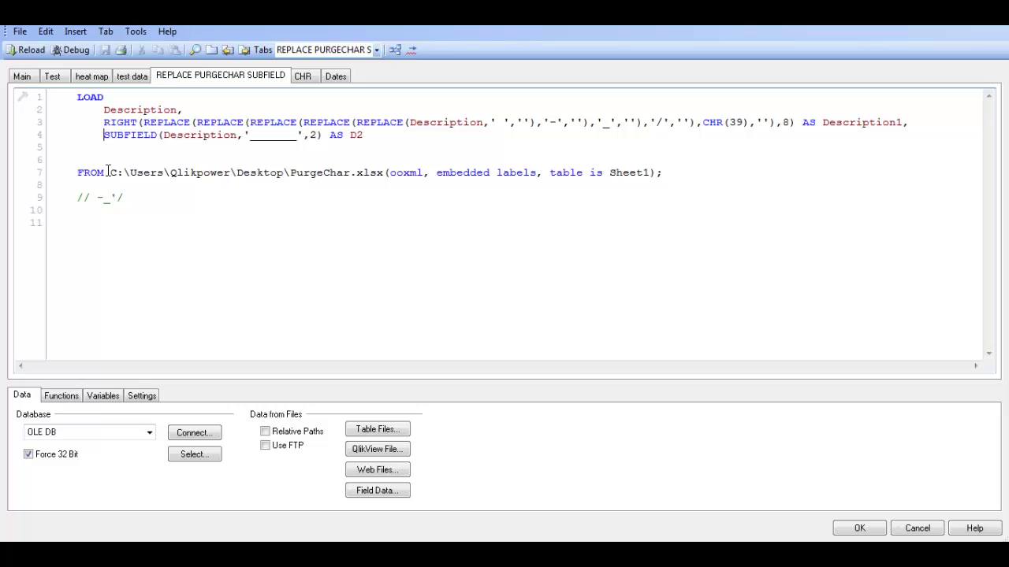
text(REPLACE)
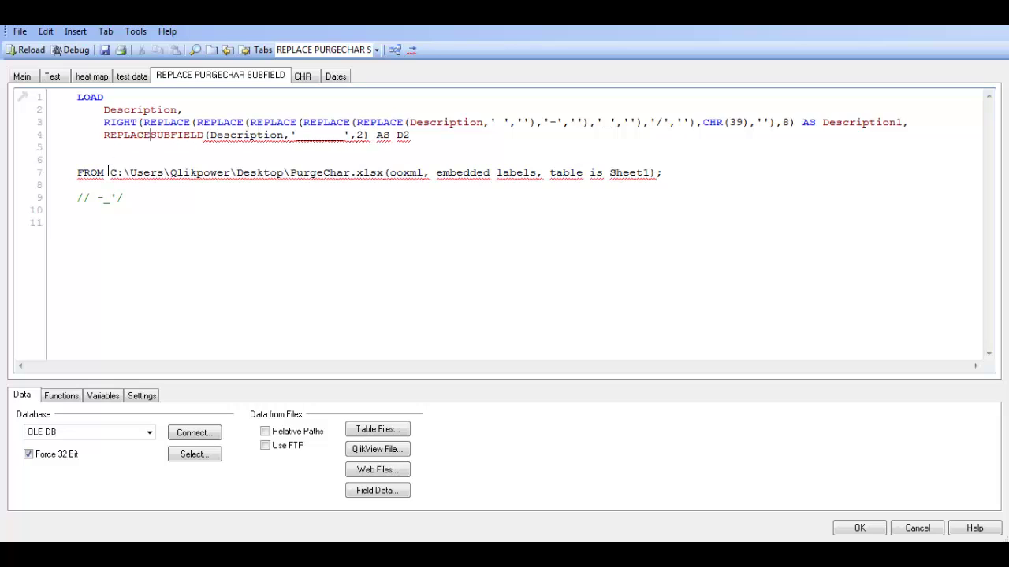
text(()
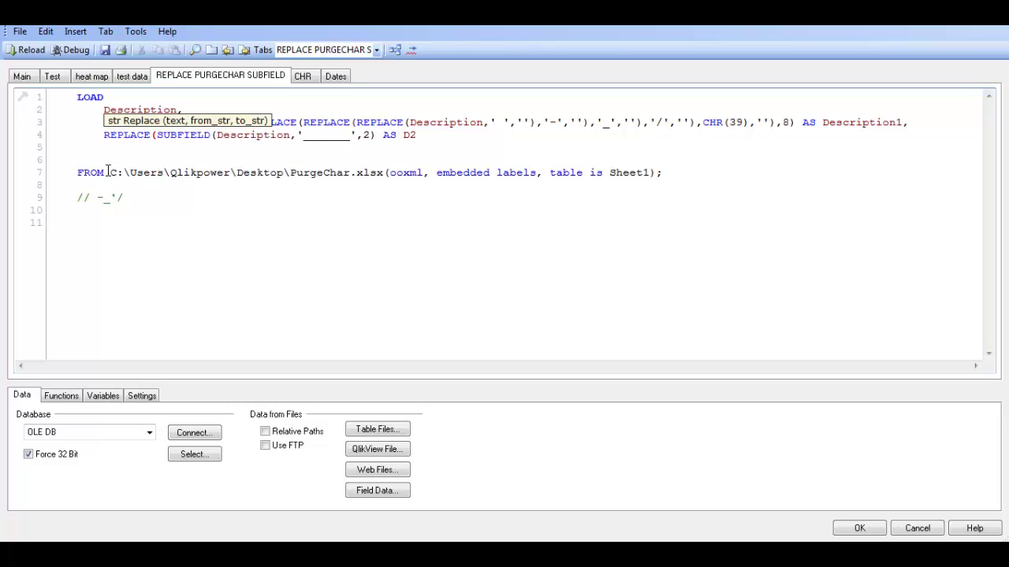
click(376, 135)
text(,)
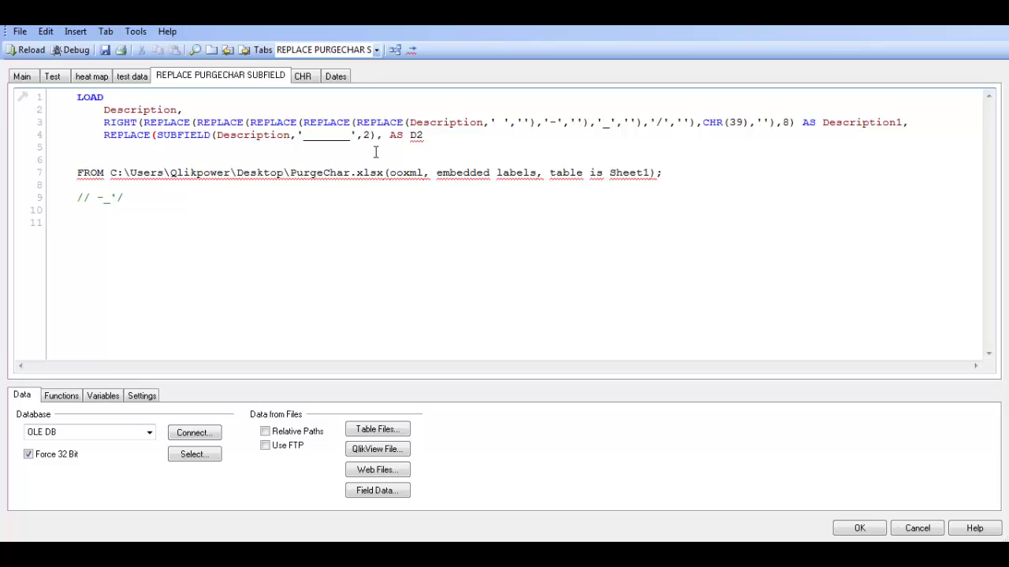
text(CHR()
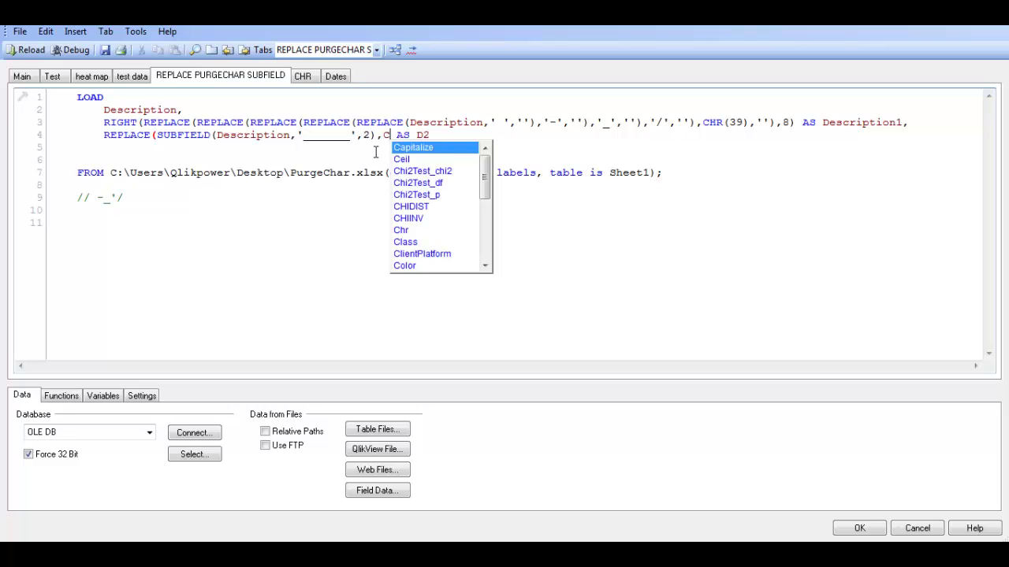
text(39))
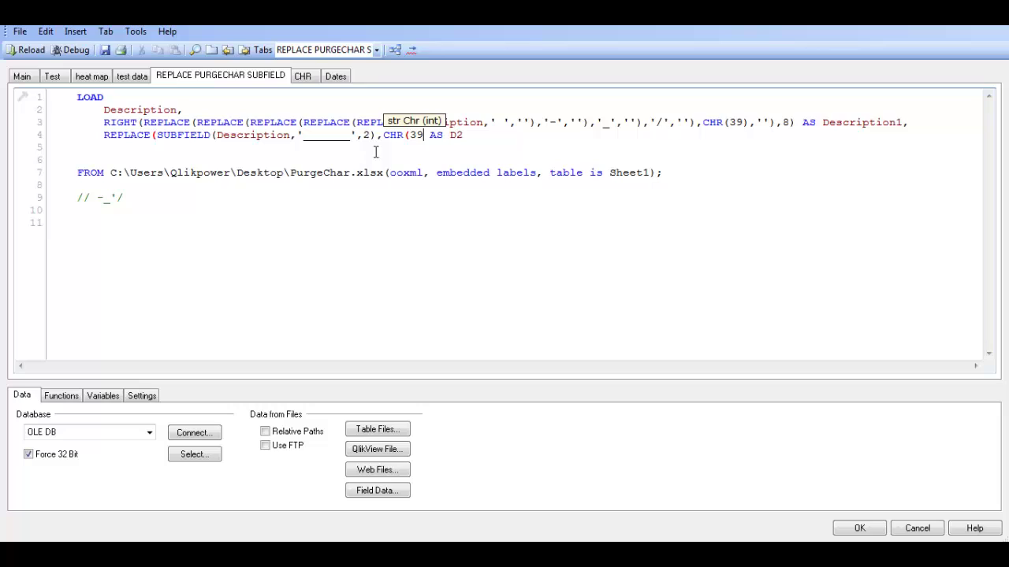
text(,'')
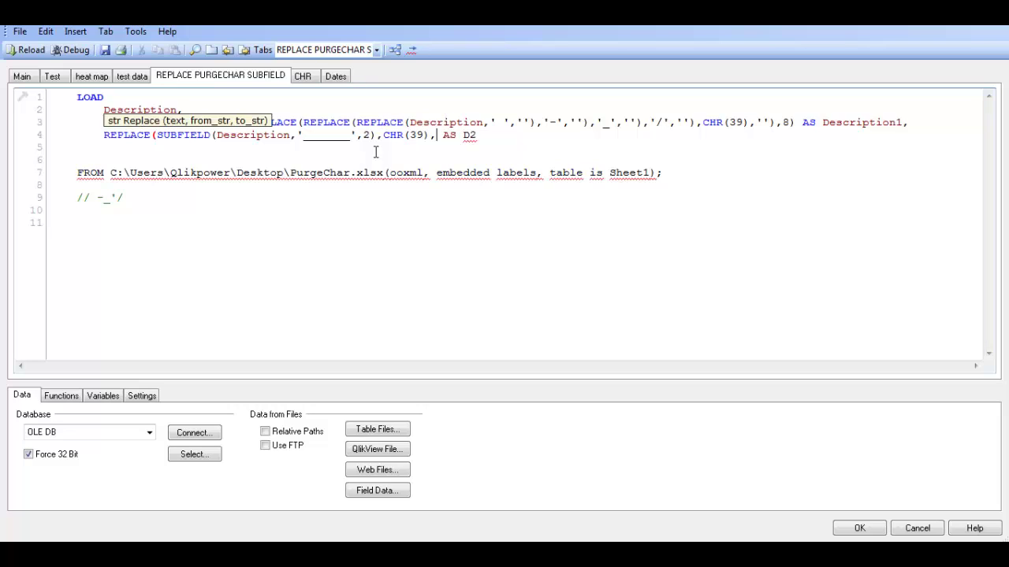
text())
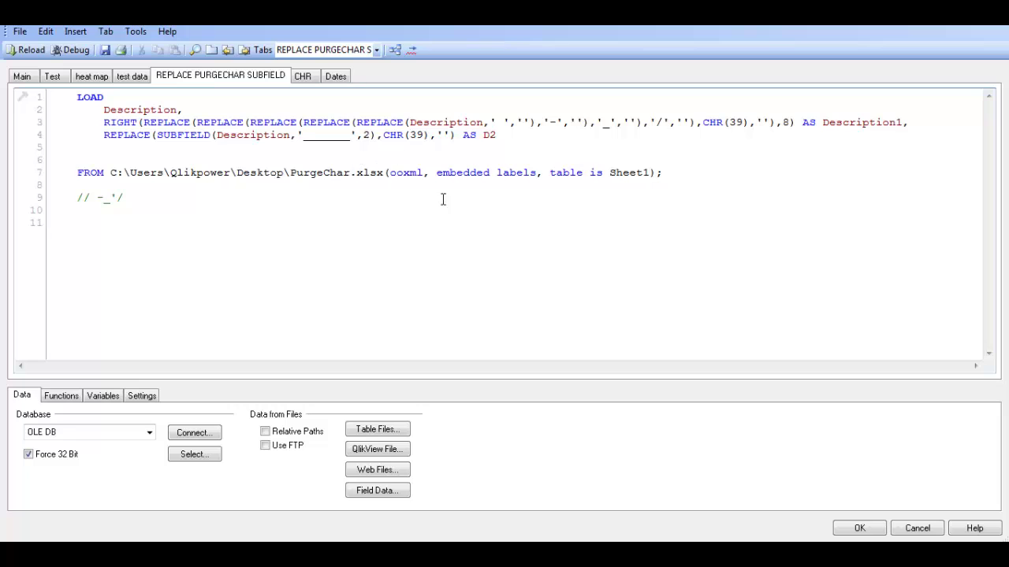
Save the script changes and reload so D2 shows 20131012, then reopen the script.
click(859, 529)
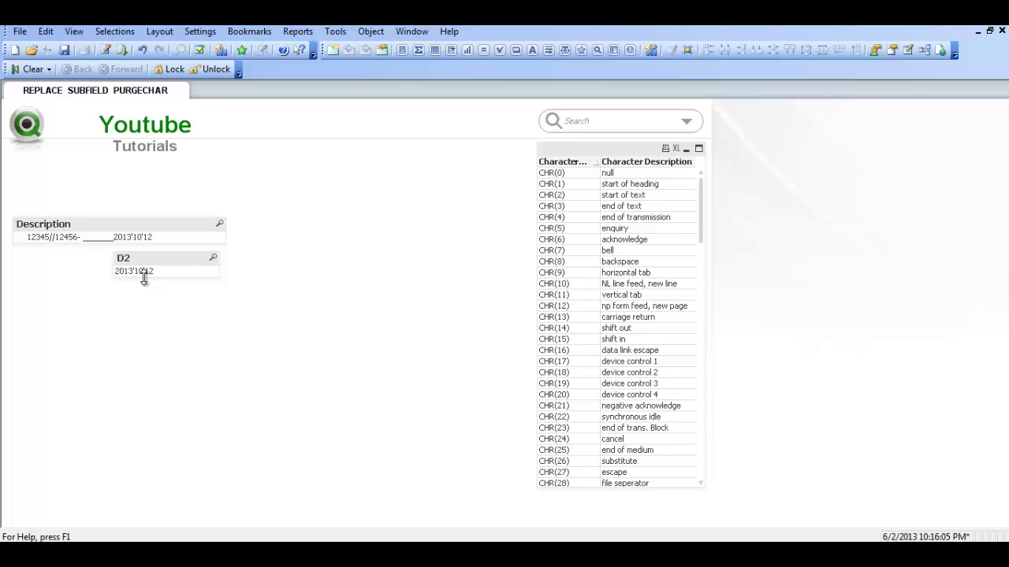
key(ctrl+r)
key(ctrl+e)
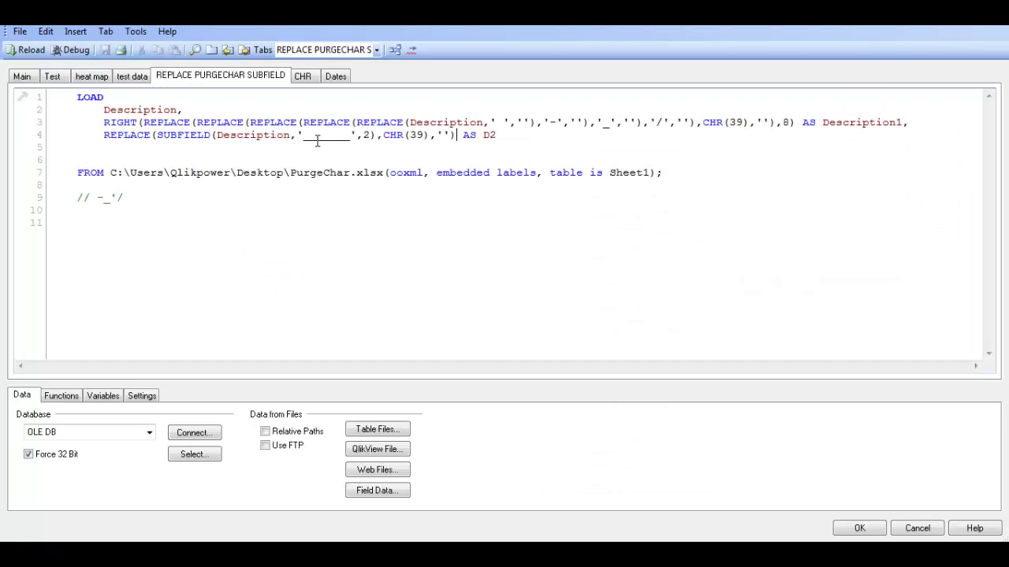
drag(303, 135, 351, 138)
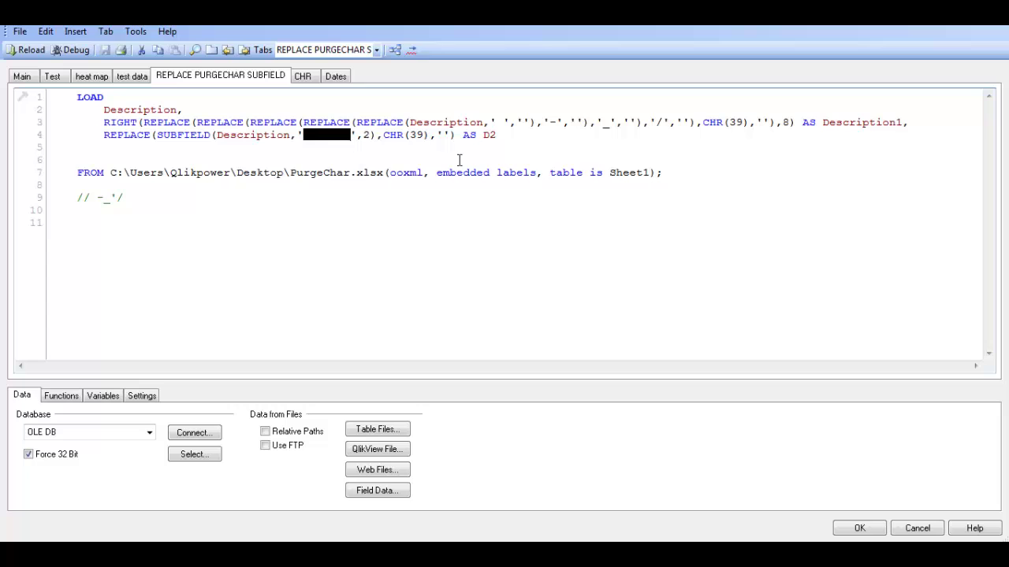
click(856, 526)
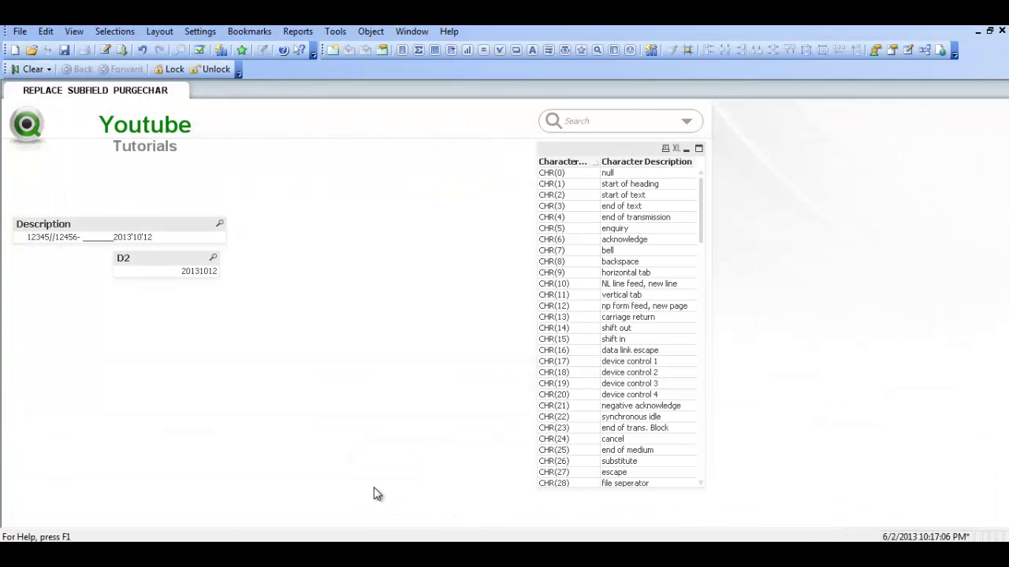